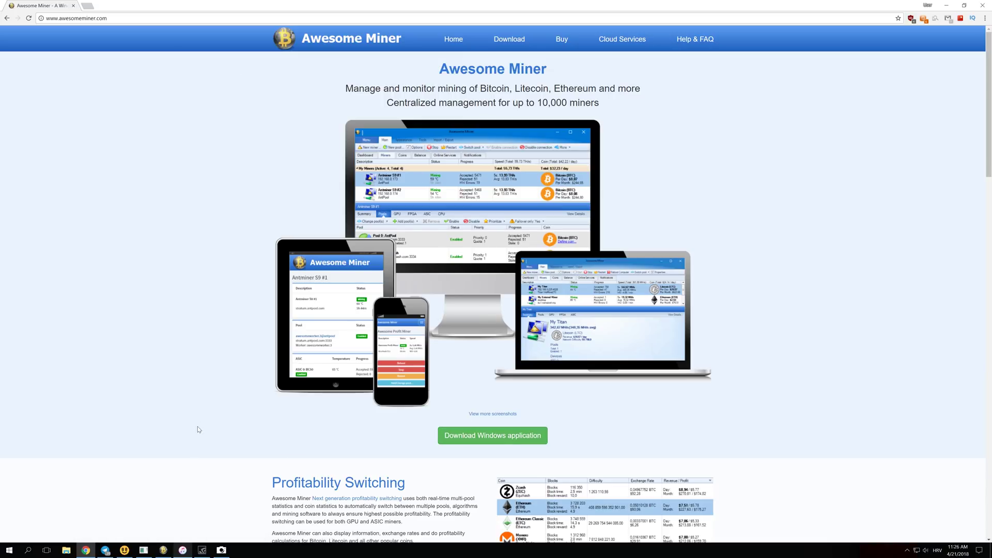
- Bring the Awesome Miner window, listing the stopped 1080ti miner, to the front
{"action": "left_click", "coordinate": [163, 550]}
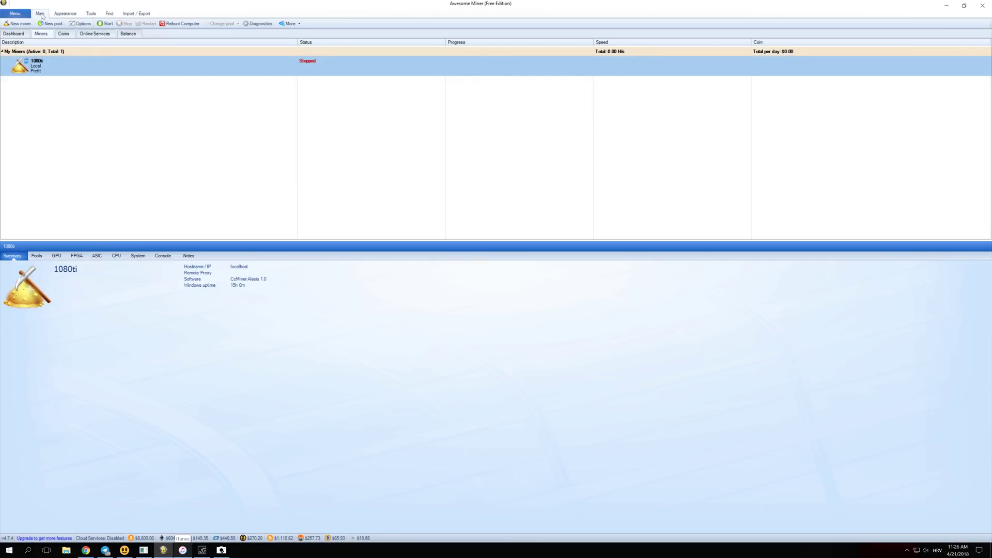
- Add a local Managed Profit Miner named miner1 using the nVidia GPU profit-switching profile
{"action": "left_click", "coordinate": [41, 34]}
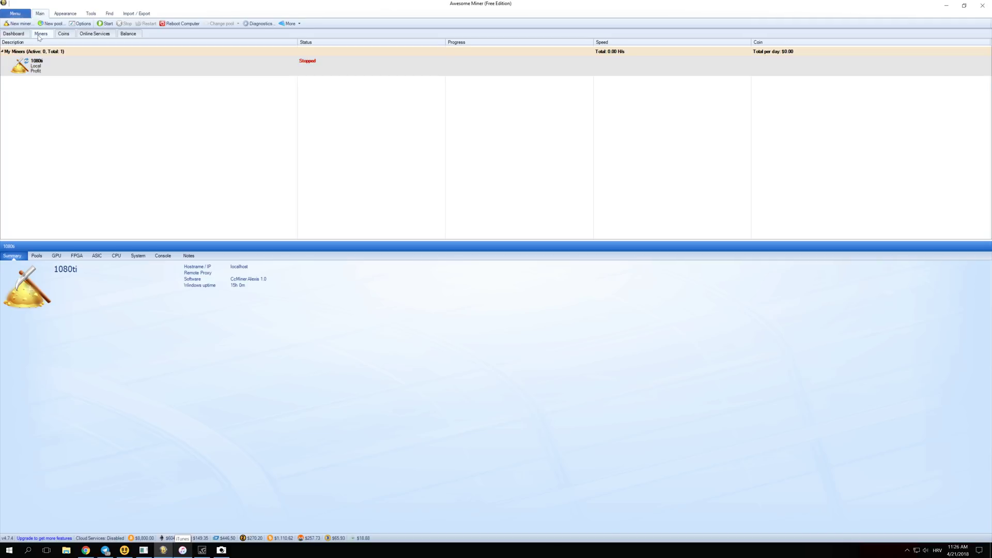
{"action": "left_click", "coordinate": [98, 70]}
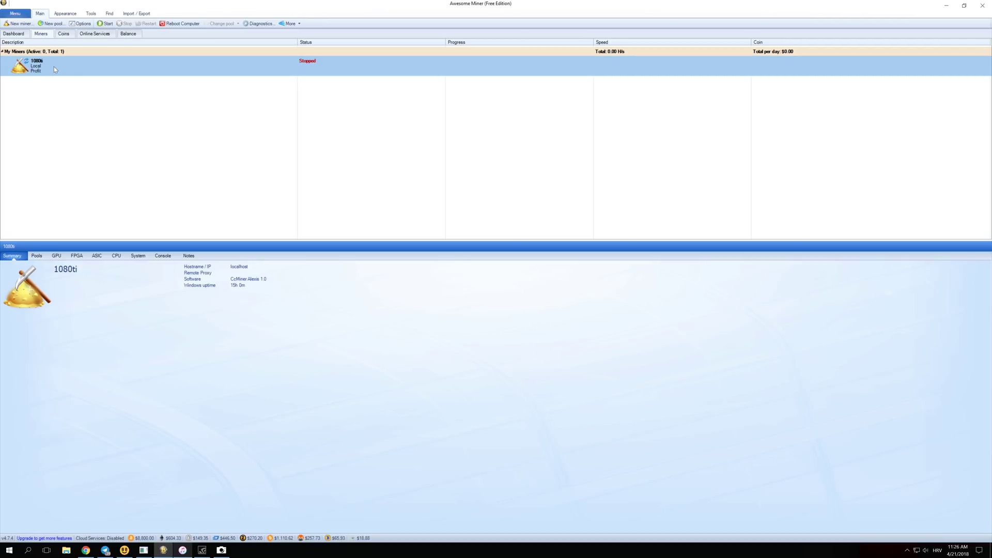
{"action": "left_click", "coordinate": [21, 24]}
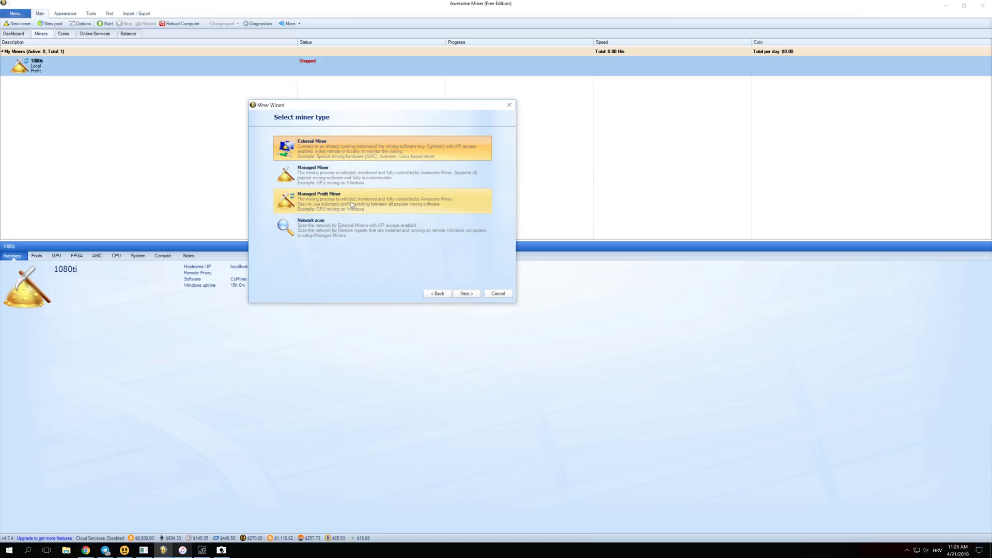
{"action": "left_click", "coordinate": [352, 201]}
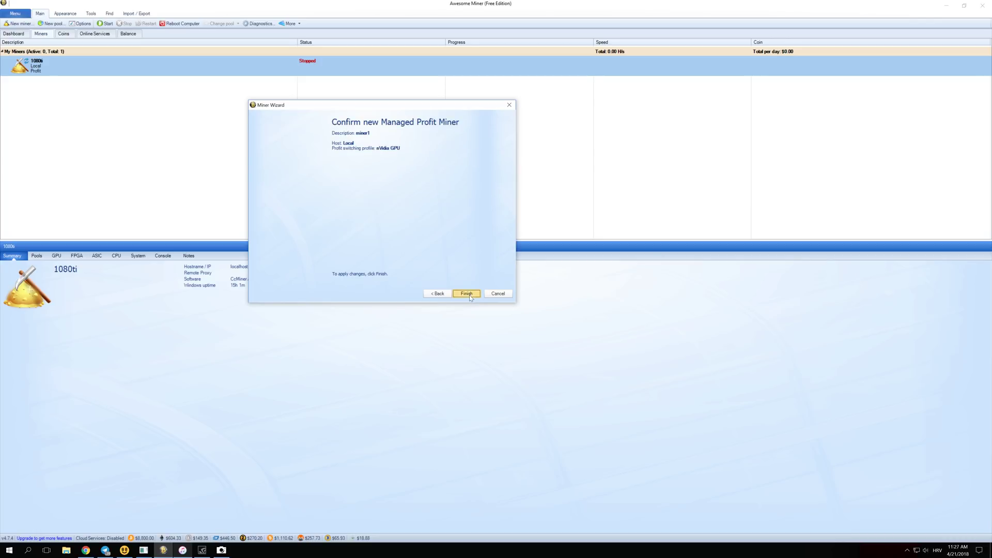
{"action": "left_click", "coordinate": [471, 298]}
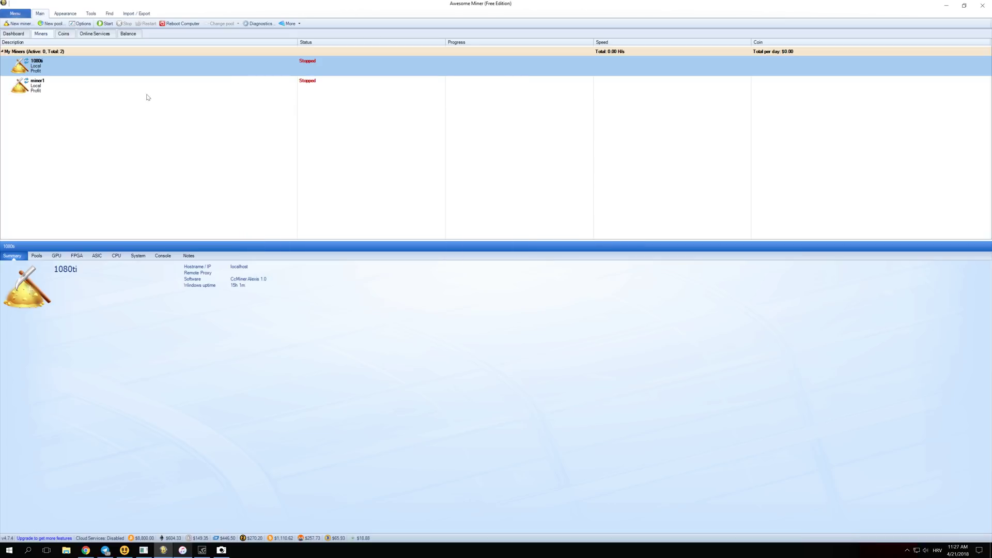
- With miner1 selected, bring up the Options dialog on its General page, moved up and left
{"action": "left_click", "coordinate": [68, 89]}
{"action": "left_click", "coordinate": [83, 24]}
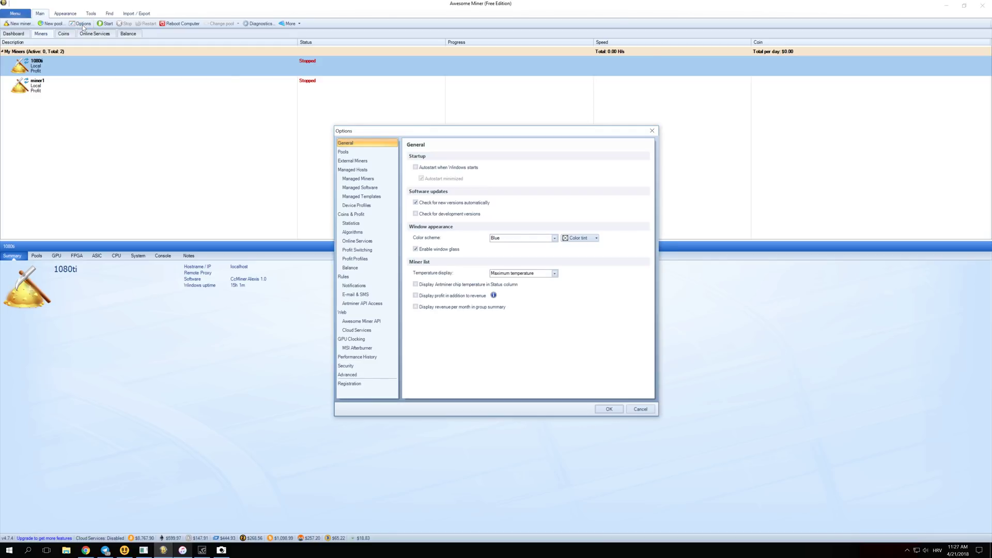
{"action": "left_click_drag", "start_coordinate": [391, 130], "coordinate": [377, 79]}
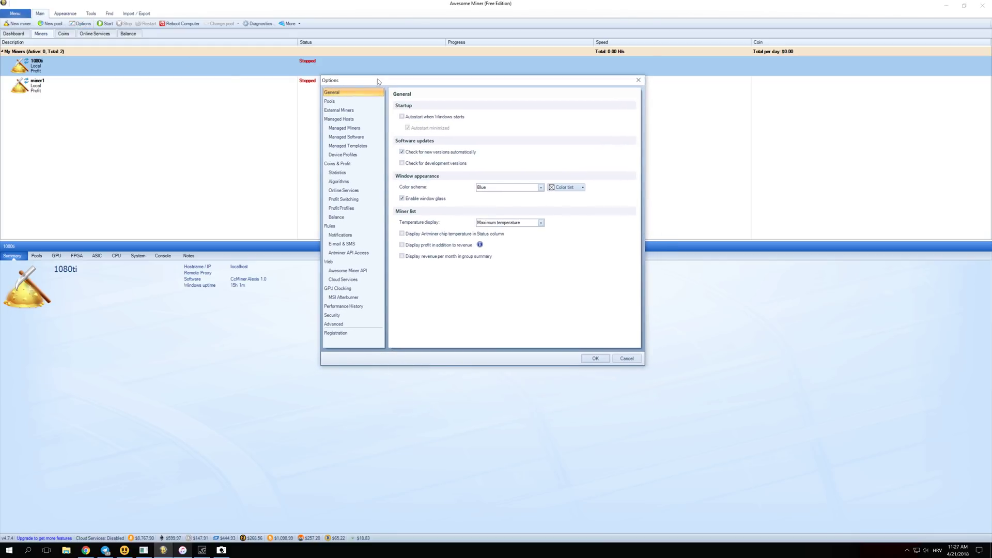
- Browse the Pools, External Miners, Managed Hosts and Managed Miners settings, ending on Algorithms
{"action": "left_click", "coordinate": [345, 102]}
{"action": "left_click", "coordinate": [344, 110]}
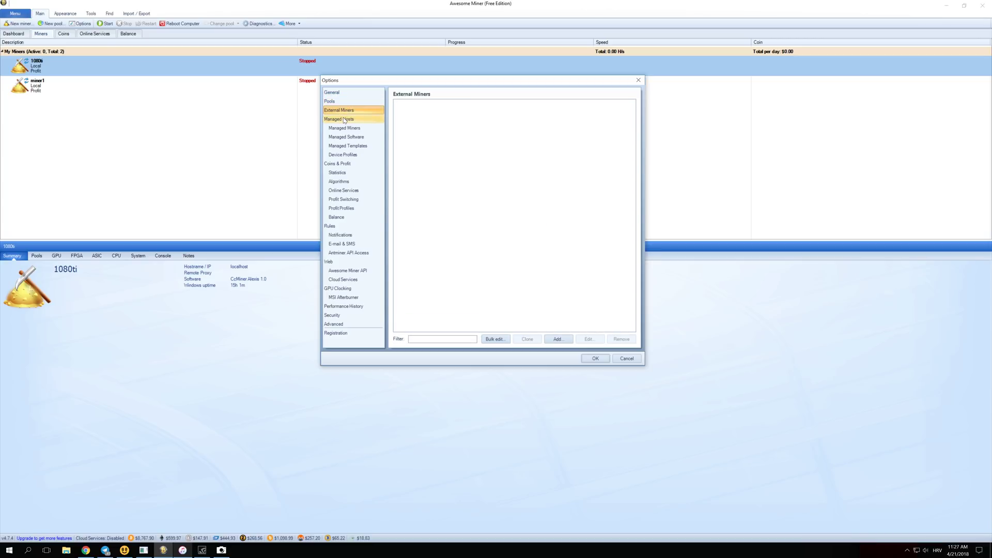
{"action": "left_click", "coordinate": [344, 119]}
{"action": "left_click", "coordinate": [347, 128]}
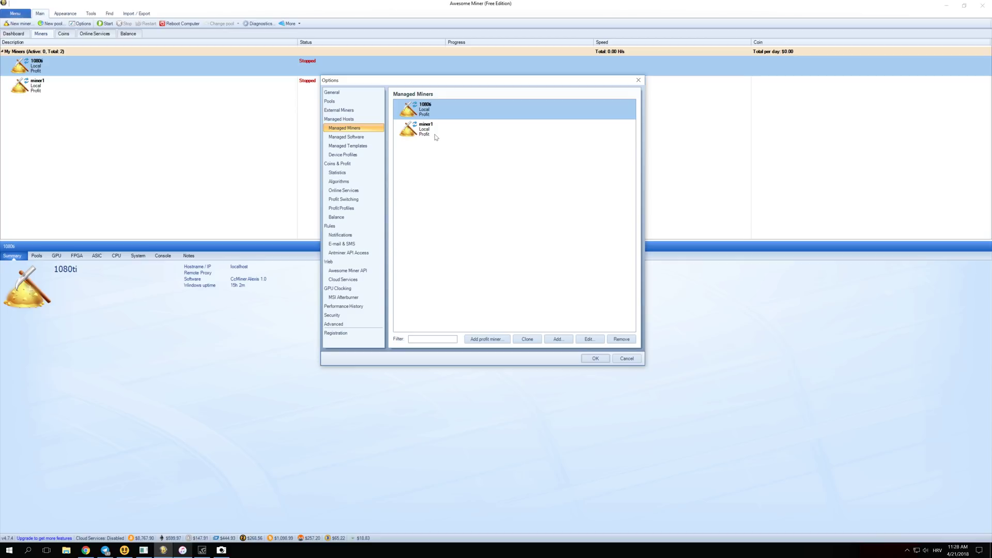
{"action": "left_click", "coordinate": [340, 181]}
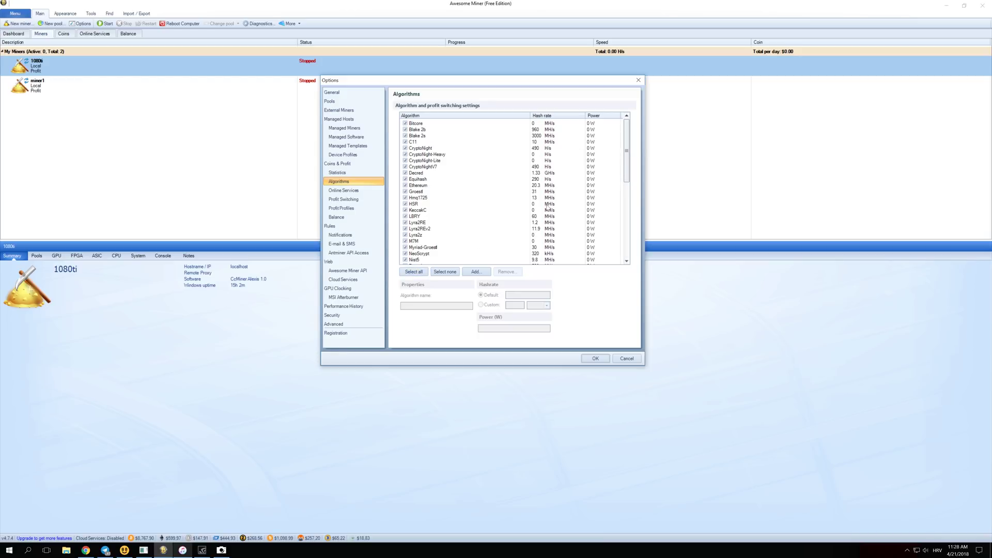
{"action": "mouse_move", "coordinate": [626, 151]}
{"action": "left_mouse_down"}
{"action": "mouse_move", "coordinate": [621, 209]}
{"action": "mouse_move", "coordinate": [626, 144]}
{"action": "left_mouse_up"}
- On the Profit Switching page, toggle Zpool off and back on so it stays enabled
{"action": "left_click", "coordinate": [351, 201]}
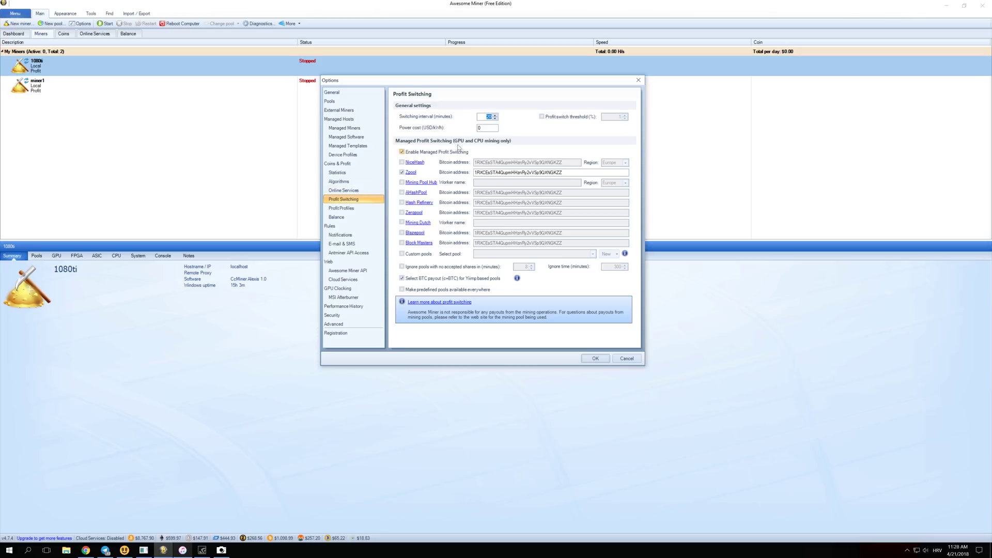
{"action": "left_click", "coordinate": [402, 172]}
{"action": "left_click", "coordinate": [402, 173]}
- Show the Profit Profiles page and select the nVidia GPU profile
{"action": "left_click", "coordinate": [356, 210]}
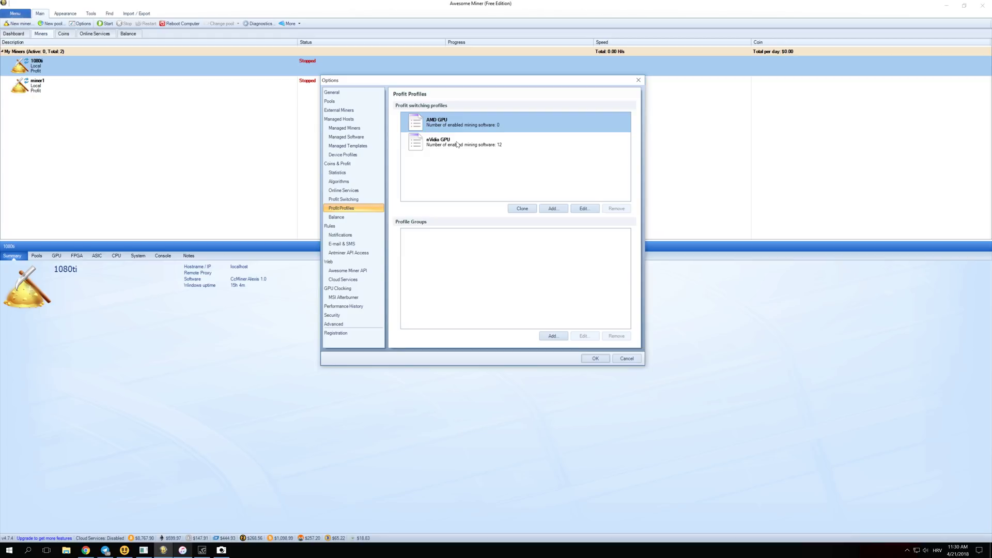
{"action": "left_click", "coordinate": [457, 145]}
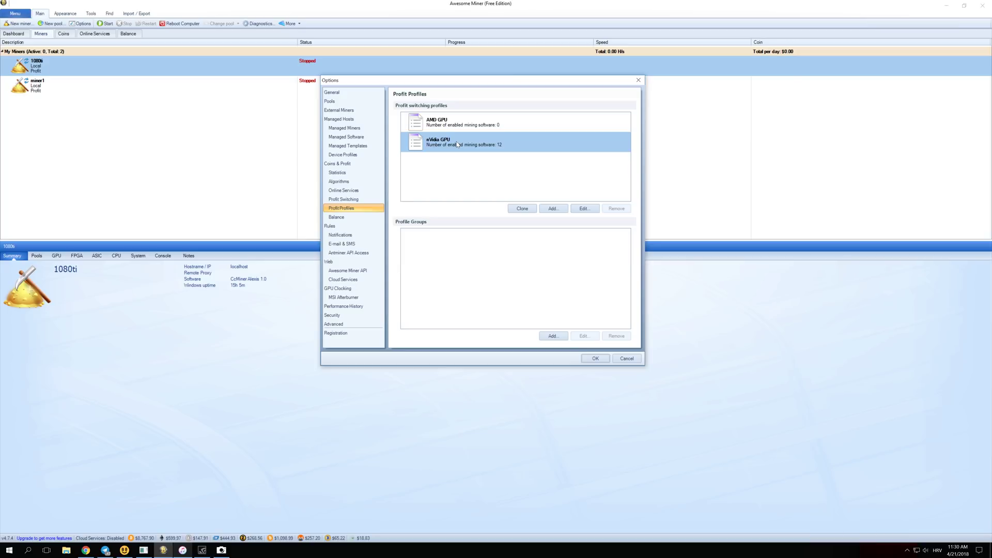
- Review the nVidia GPU profile's Nvidia mining software priority list and confirm it with OK
{"action": "double_click", "coordinate": [458, 145]}
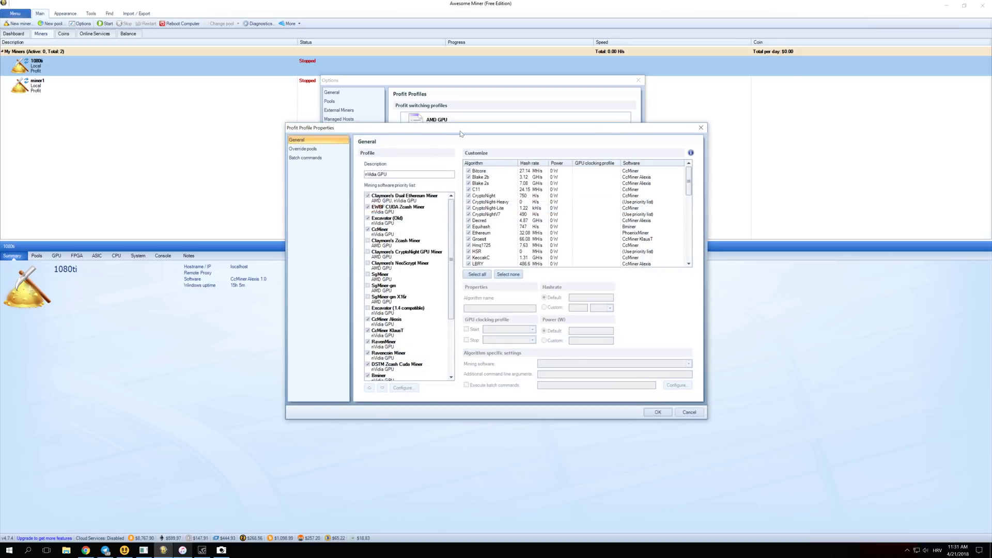
{"action": "left_click_drag", "start_coordinate": [461, 133], "coordinate": [453, 100]}
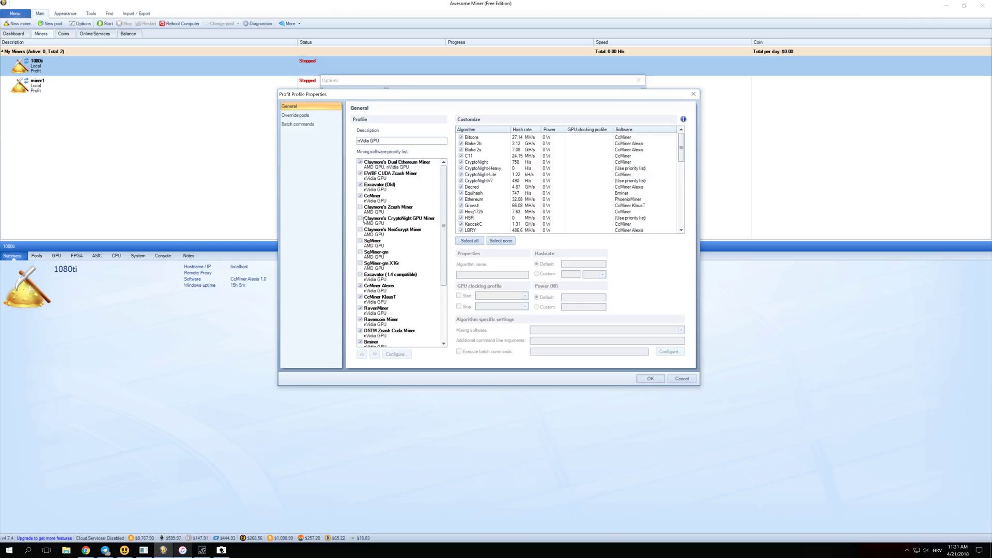
{"action": "left_click_drag", "start_coordinate": [440, 214], "coordinate": [447, 192]}
{"action": "left_click", "coordinate": [650, 379]}
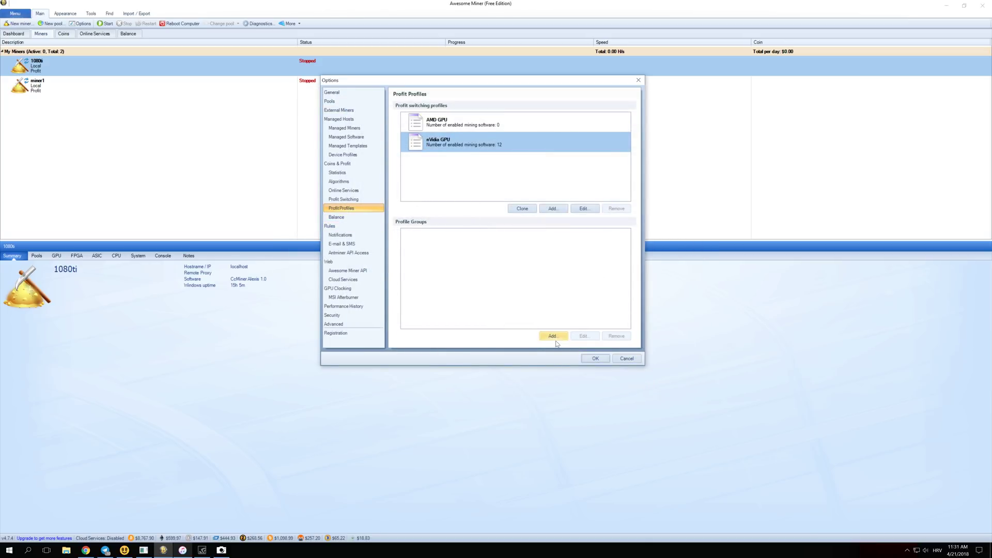
- Close the Options dialog with OK, back to the stopped 1080ti and miner1 list
{"action": "left_click", "coordinate": [594, 358]}
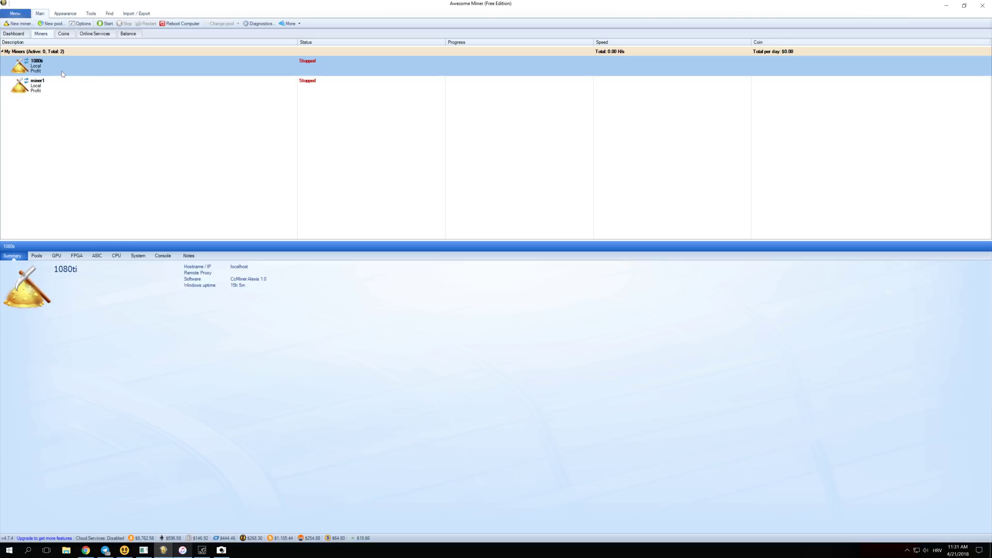
- Run the Tools benchmark for the 1080ti miner and review its algorithm hashrates
{"action": "left_click", "coordinate": [91, 14]}
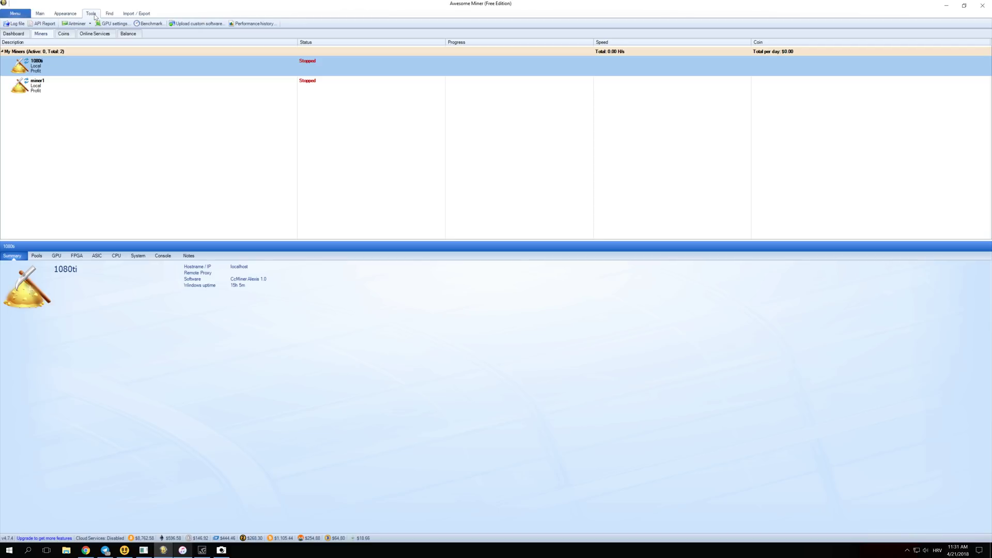
{"action": "left_click", "coordinate": [151, 24]}
{"action": "right_click", "coordinate": [101, 66]}
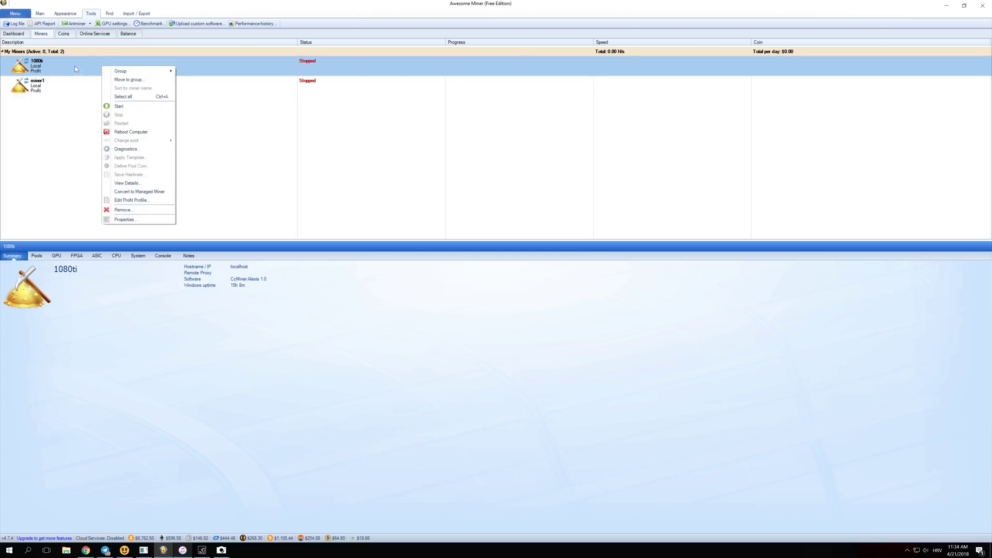
- Start the 1080ti miner mining Lyra2REv2 on Zpool at 66.16 MH/s, then dismiss the ccminer console
{"action": "left_click", "coordinate": [125, 108]}
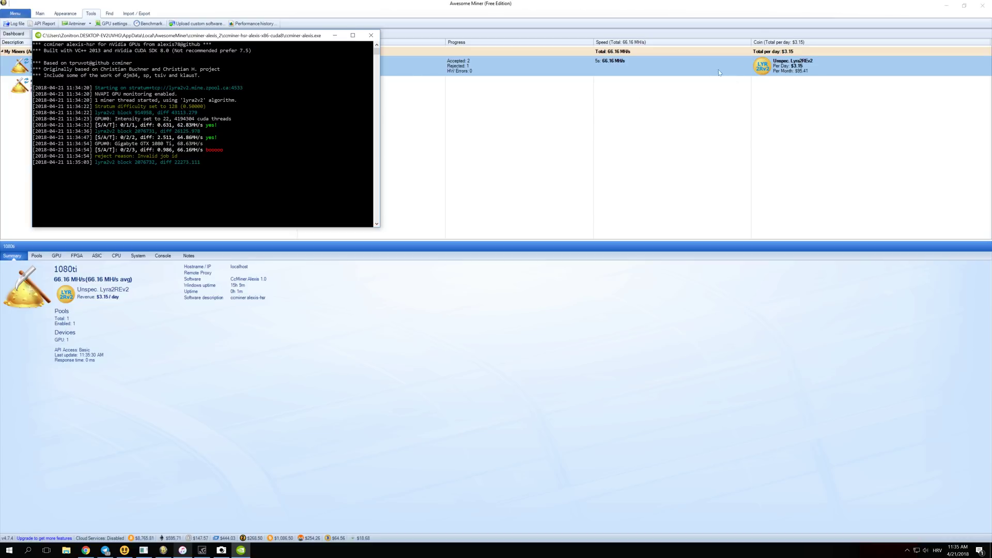
{"action": "left_click", "coordinate": [421, 67]}
- Stop the running 1080ti miner from its right-click menu in Awesome Miner
{"action": "right_click", "coordinate": [346, 64]}
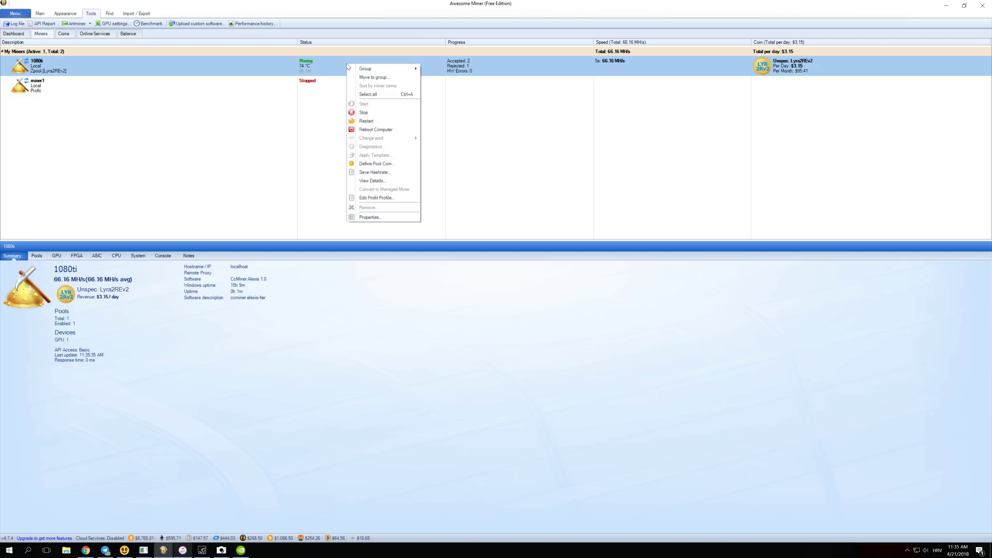
{"action": "left_click", "coordinate": [375, 113]}
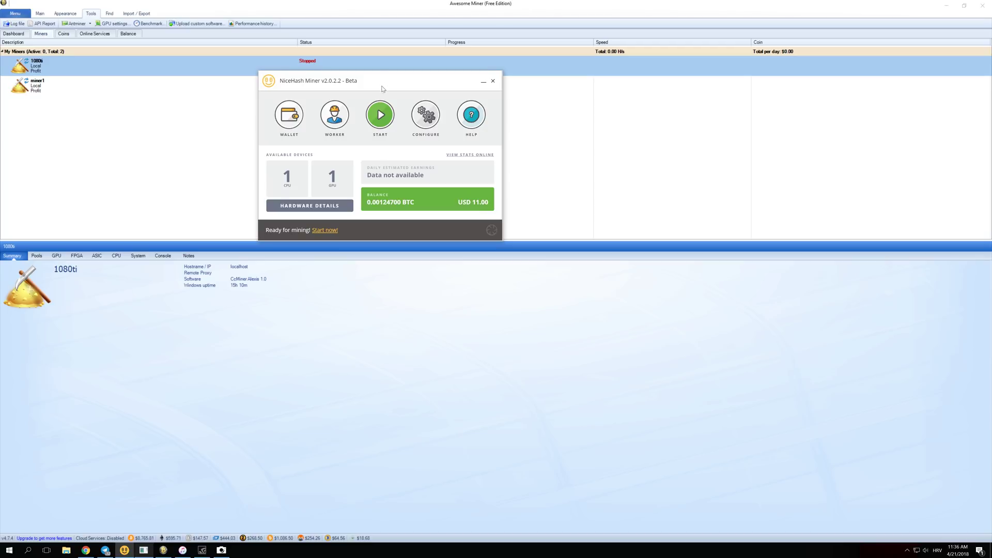
- Run NiceHash mining briefly to check the roughly USD 2.58 daily estimate, then stop and minimize its windows
{"action": "left_click", "coordinate": [381, 116]}
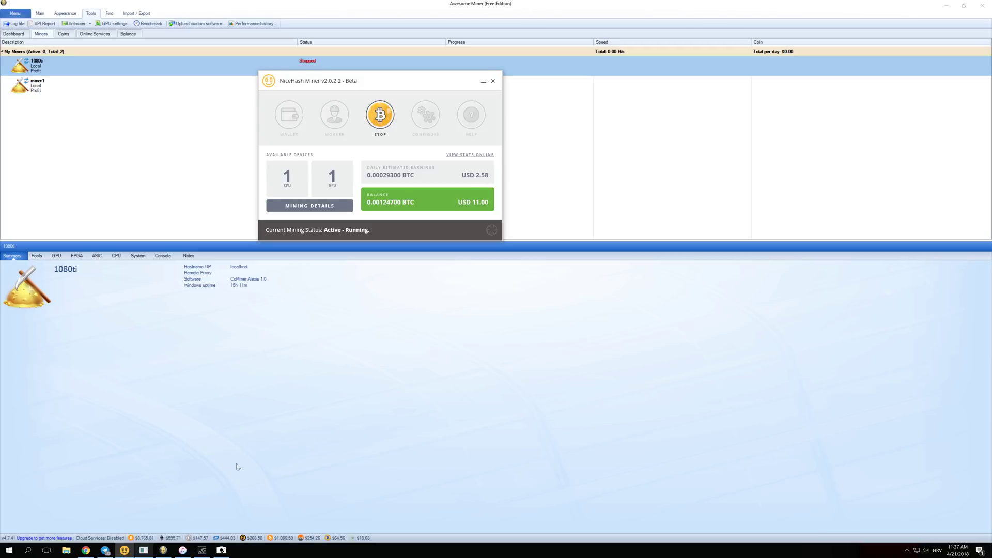
{"action": "left_click", "coordinate": [143, 550]}
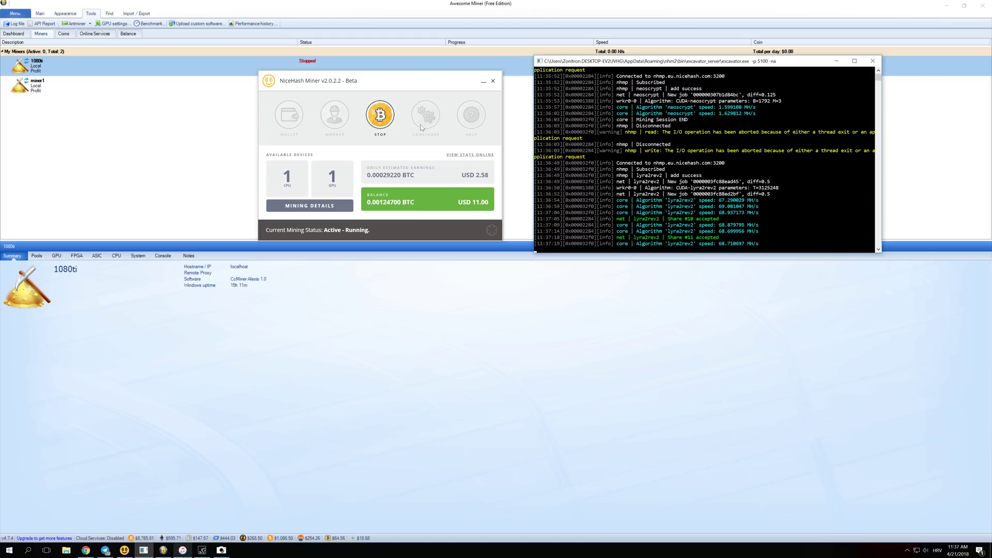
{"action": "left_click", "coordinate": [391, 121]}
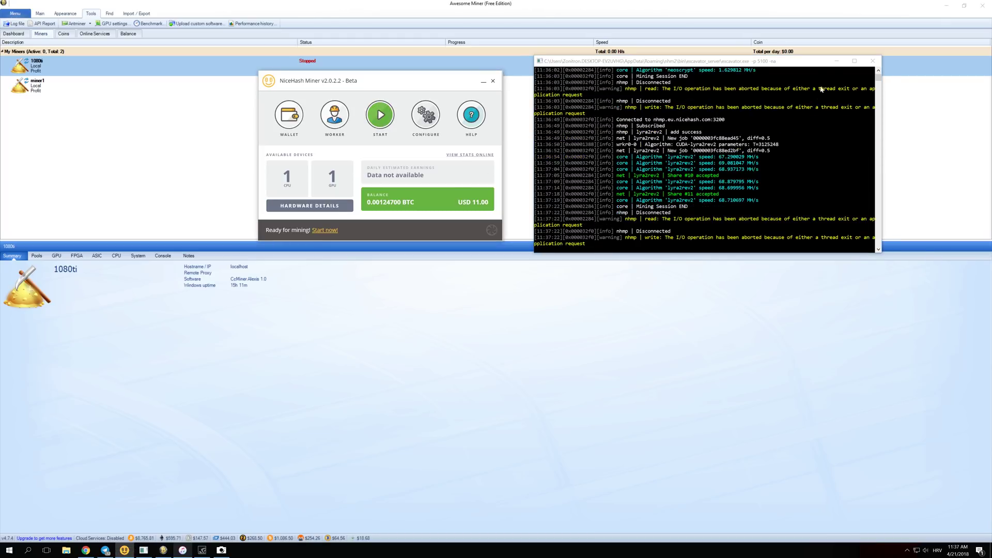
{"action": "left_click", "coordinate": [836, 63]}
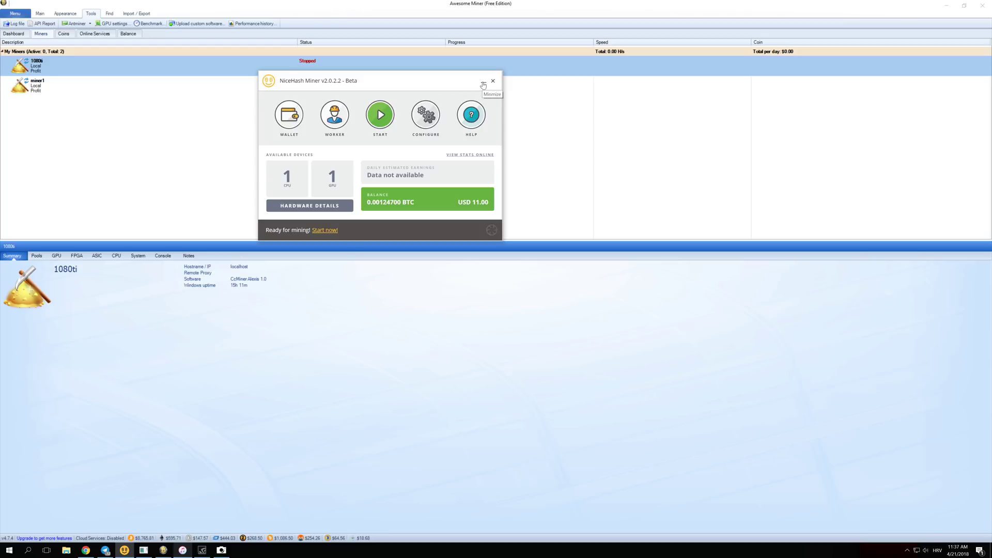
{"action": "left_click", "coordinate": [483, 84]}
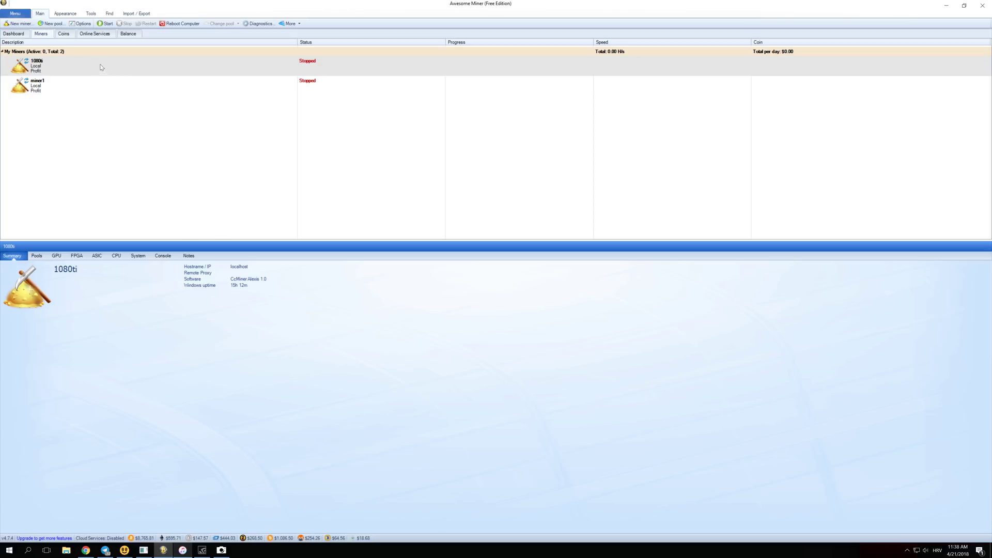
- Show the Zpool wallet's unpaid balance of 0.00001395 BTC ($0.12) on the Balance page
{"action": "left_click", "coordinate": [128, 35]}
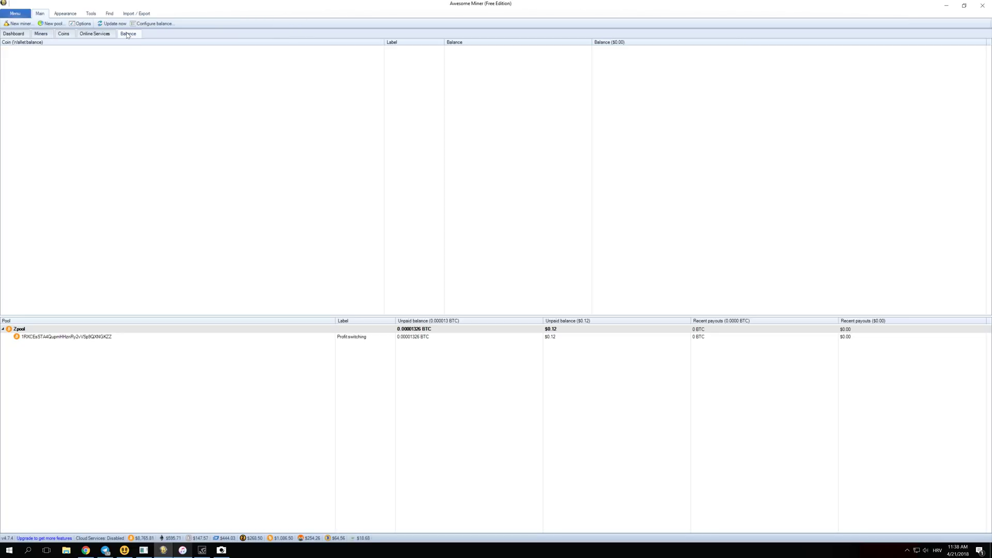
{"action": "left_click", "coordinate": [3, 329]}
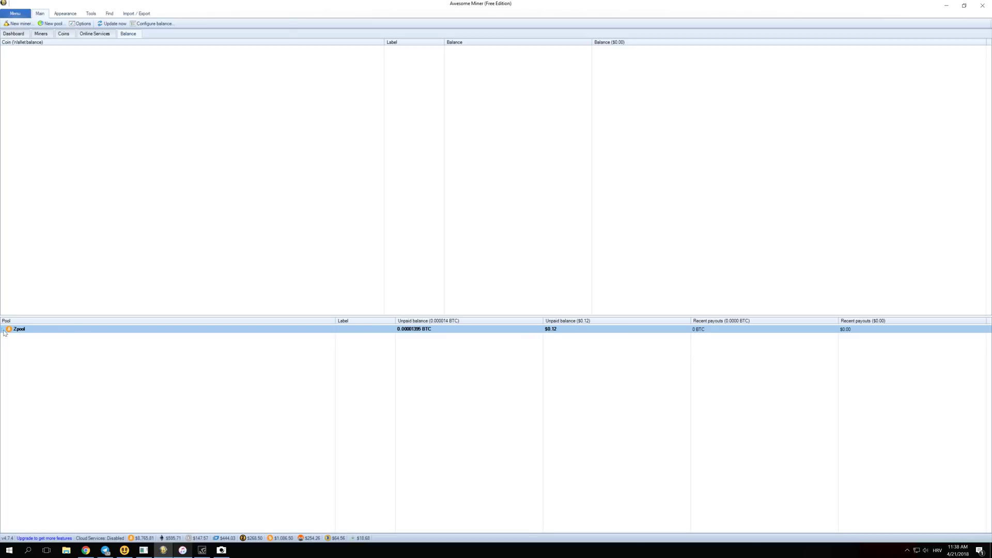
{"action": "left_click", "coordinate": [3, 329]}
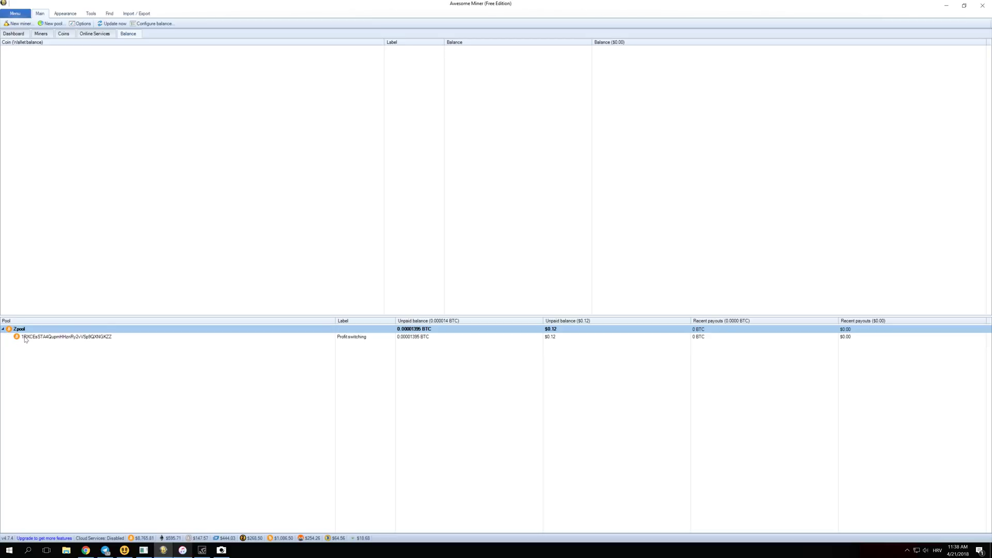